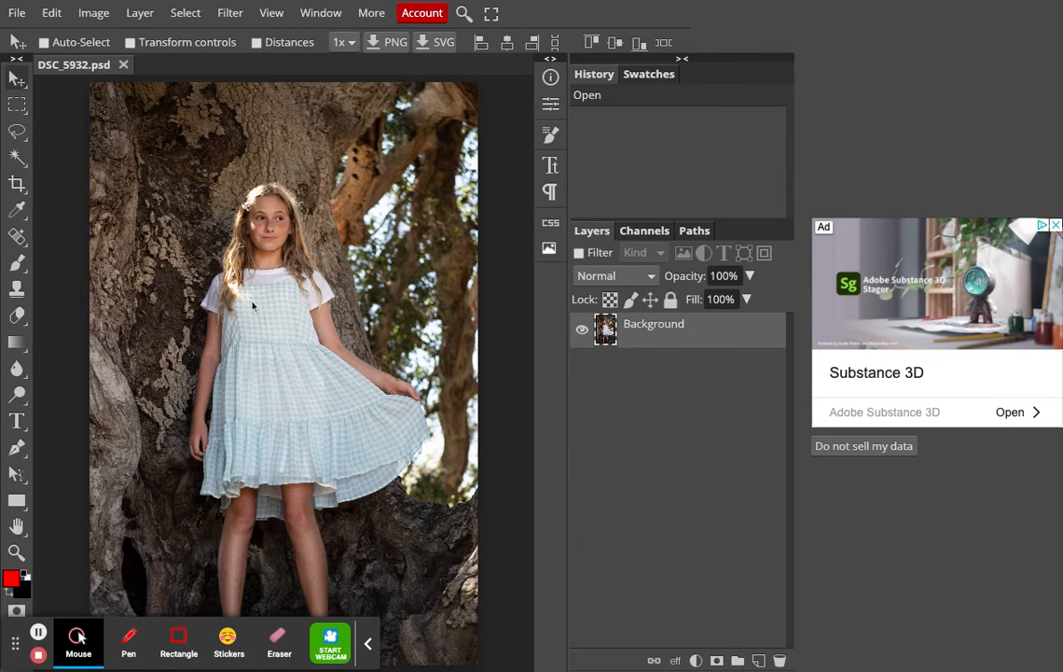
# Crop the photo to a 1:1 square framing the girl from above her head down to the skirt of her dress.
pyautogui.click(16, 184)
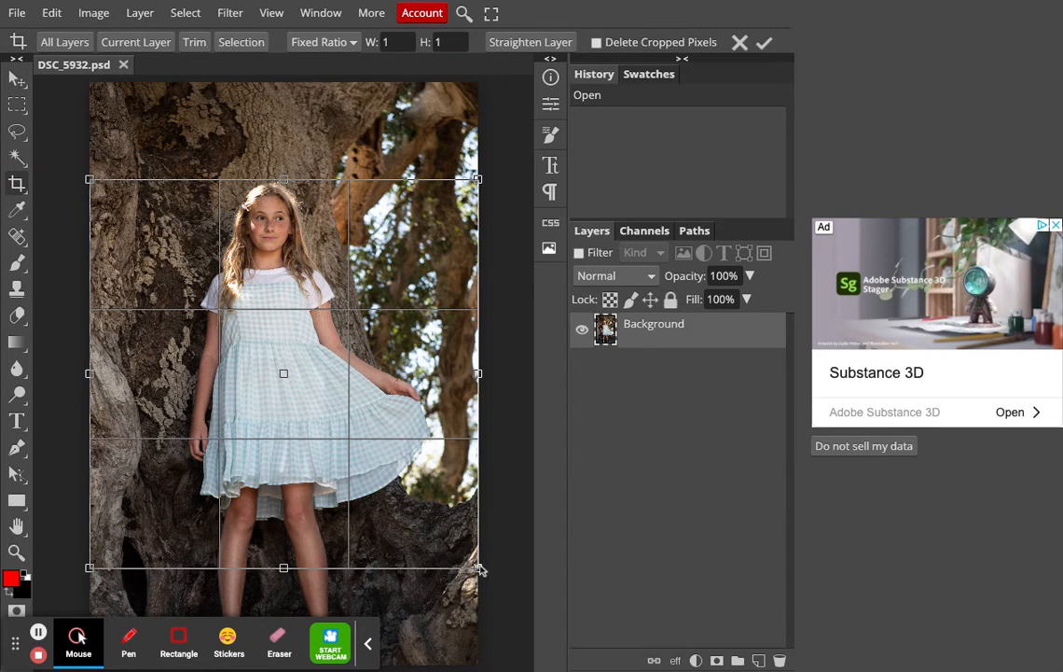
pyautogui.moveTo(477, 569); pyautogui.dragTo(385, 407)
pyautogui.moveTo(283, 335); pyautogui.dragTo(320, 367)
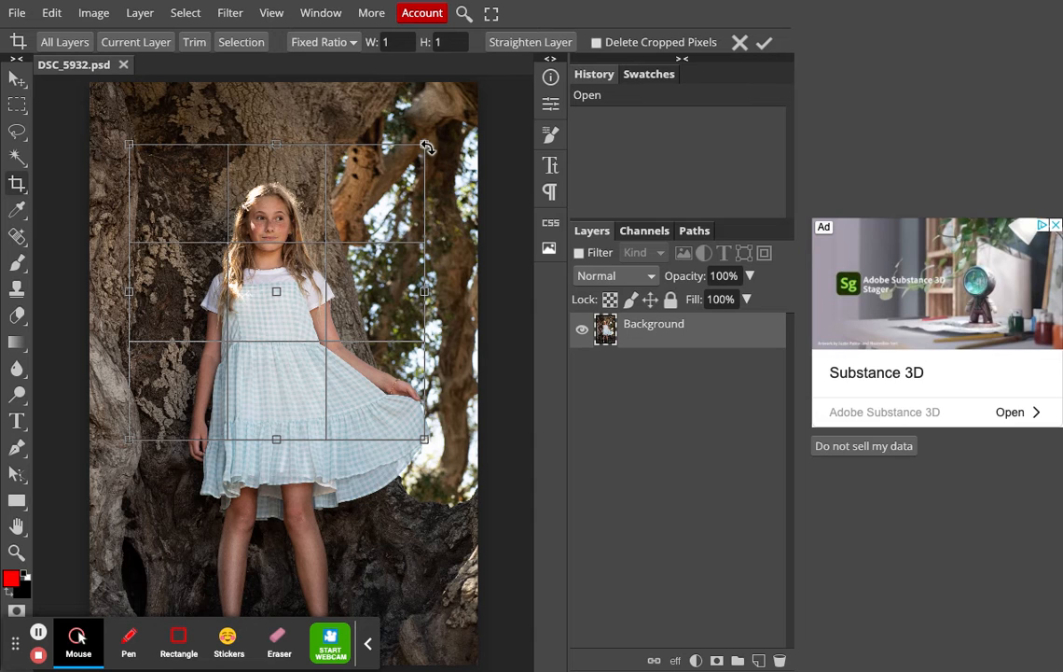
pyautogui.moveTo(424, 144); pyautogui.dragTo(372, 166)
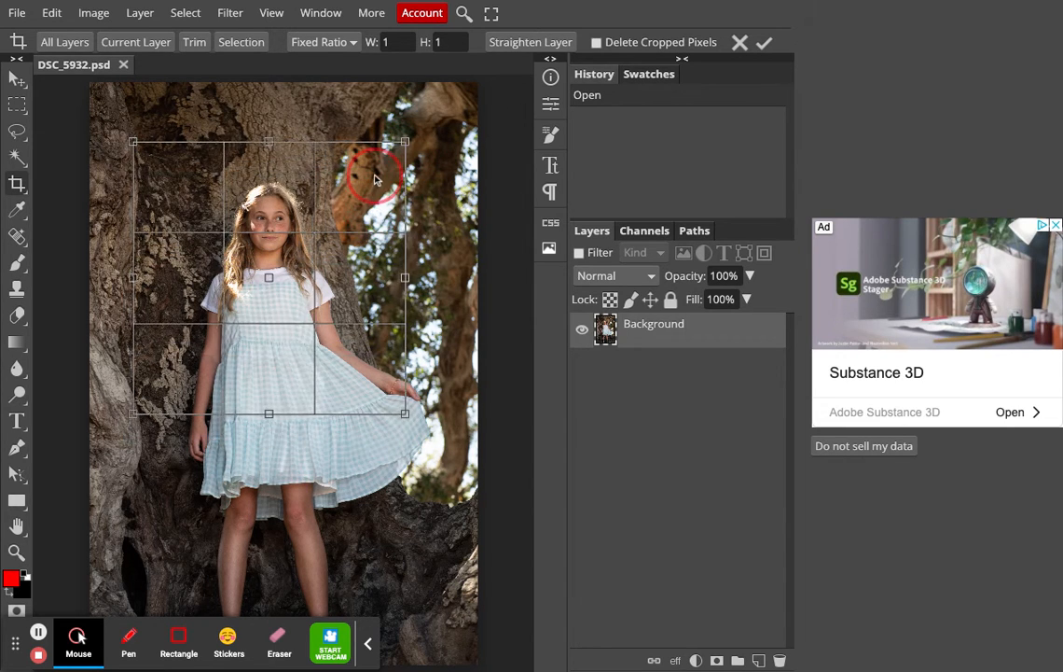
pyautogui.click(764, 45)
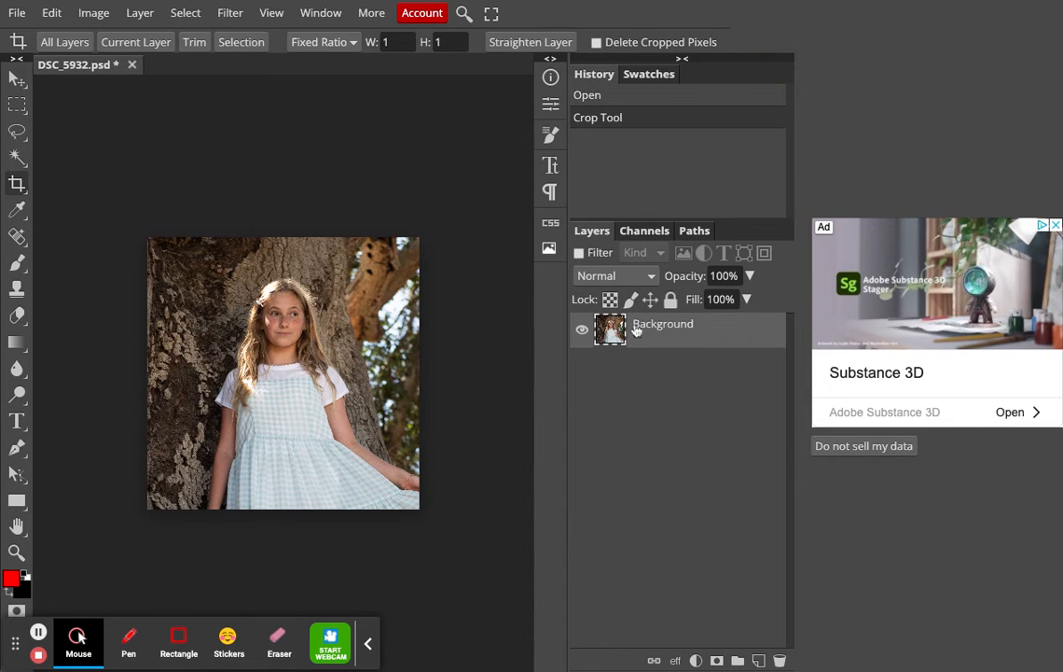
# Duplicate the Background layer and turn the copy black and white by removing its saturation with Hue/Saturation.
pyautogui.click(140, 13)
pyautogui.click(177, 62)
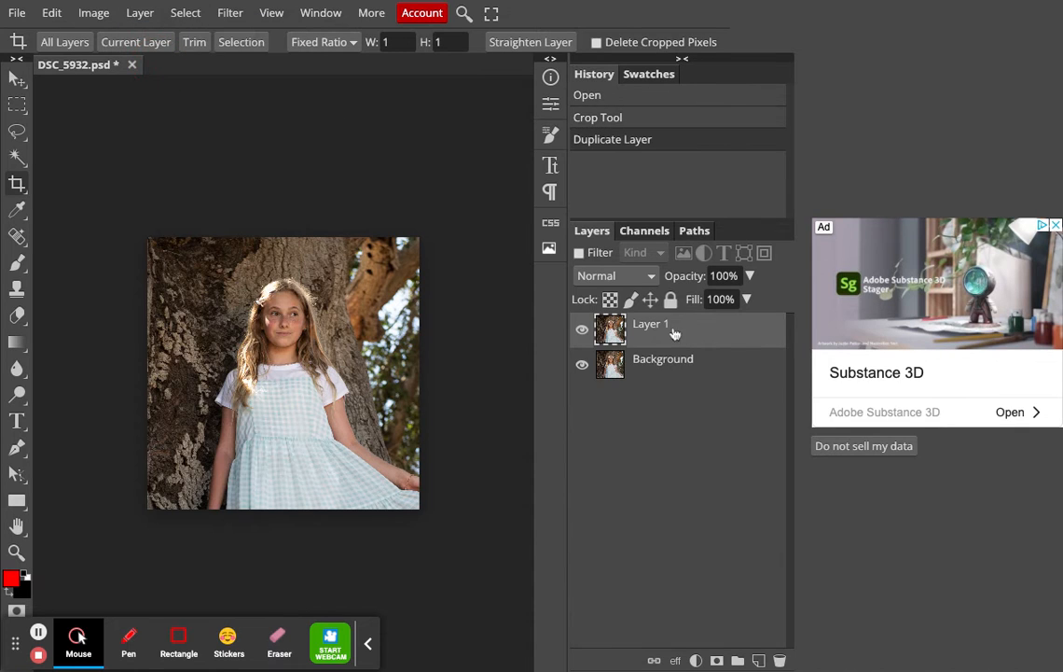
pyautogui.click(96, 13)
pyautogui.moveTo(123, 39)
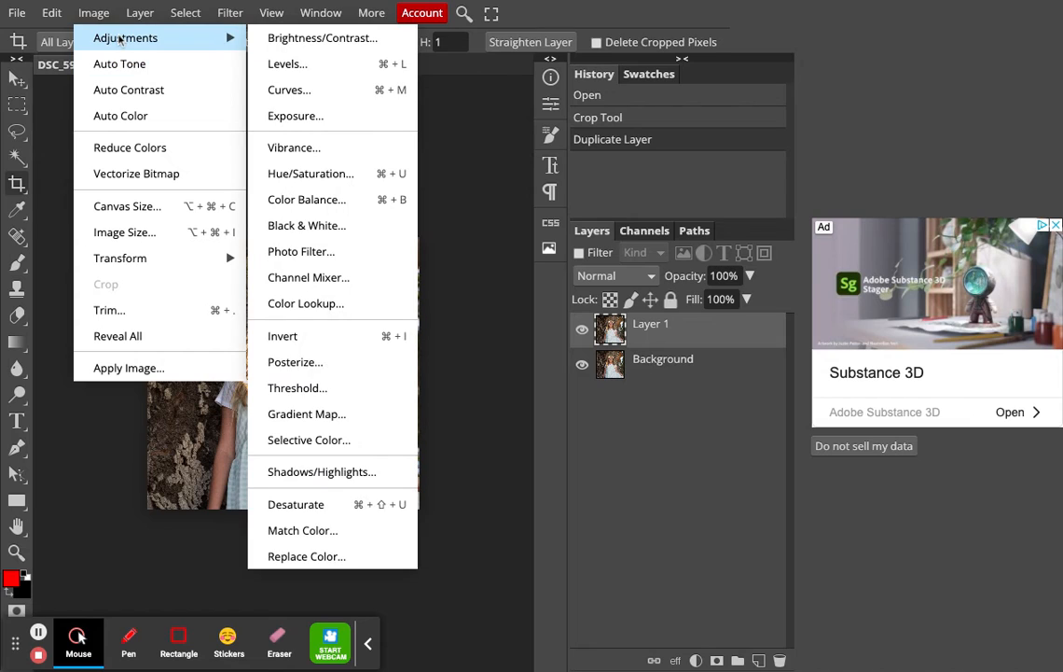
pyautogui.click(301, 176)
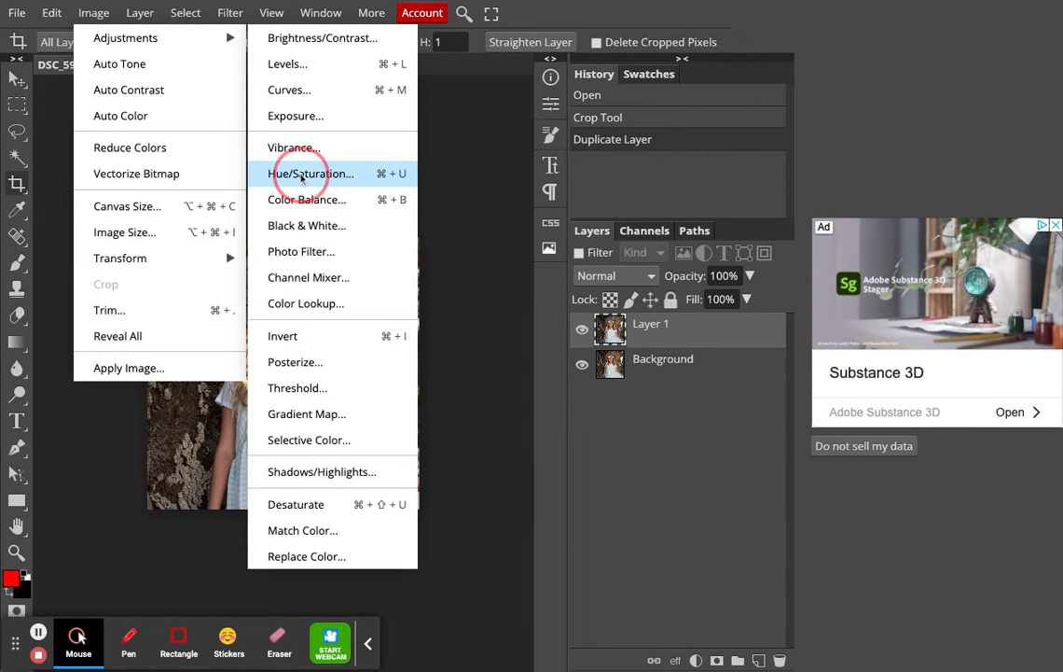
pyautogui.moveTo(250, 275); pyautogui.dragTo(142, 270)
pyautogui.moveTo(252, 138); pyautogui.dragTo(635, 283)
pyautogui.moveTo(573, 417); pyautogui.dragTo(800, 423)
pyautogui.moveTo(727, 423); pyautogui.dragTo(504, 419)
pyautogui.click(835, 321)
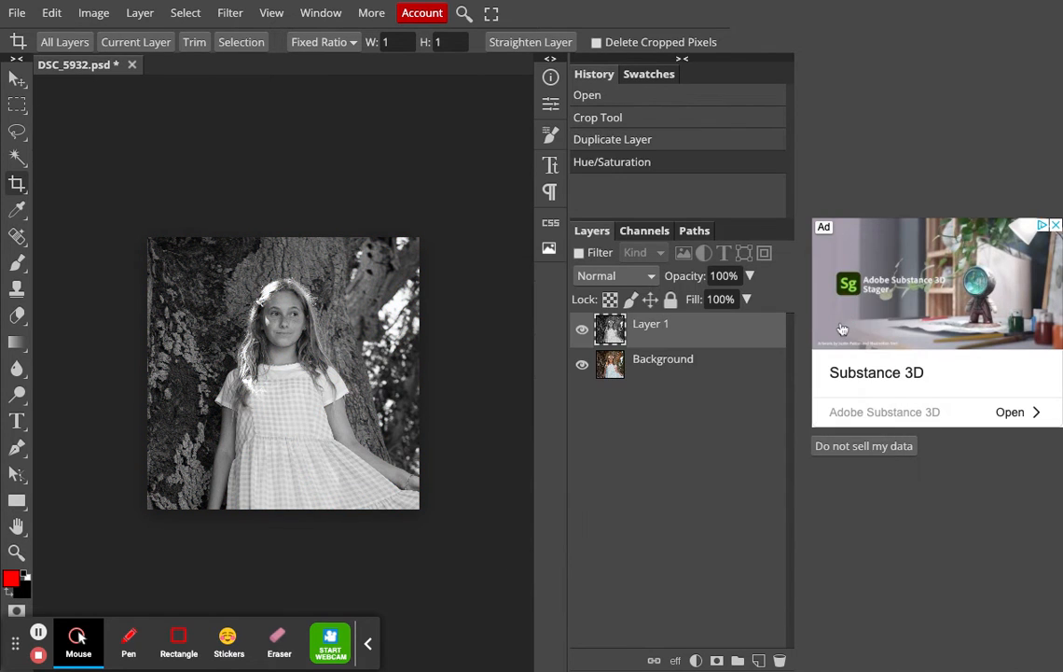
# Erase the grey Layer 1 over the girl's face, neck and hair with the Eraser tool to bring back their colour.
pyautogui.click(18, 316)
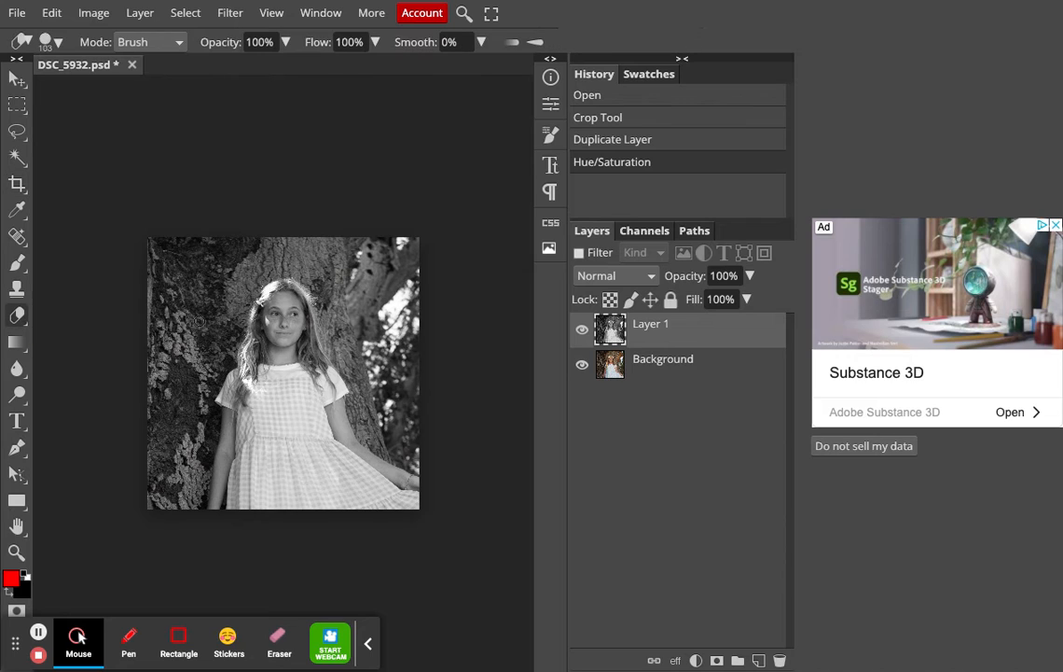
pyautogui.moveTo(281, 309)
pyautogui.mouseDown()
pyautogui.moveTo(254, 280)
pyautogui.moveTo(266, 303)
pyautogui.moveTo(263, 293)
pyautogui.moveTo(292, 311)
pyautogui.moveTo(254, 270)
pyautogui.moveTo(241, 308)
pyautogui.moveTo(276, 344)
pyautogui.moveTo(250, 332)
pyautogui.moveTo(284, 316)
pyautogui.moveTo(305, 321)
pyautogui.moveTo(285, 291)
pyautogui.moveTo(279, 308)
pyautogui.mouseUp()
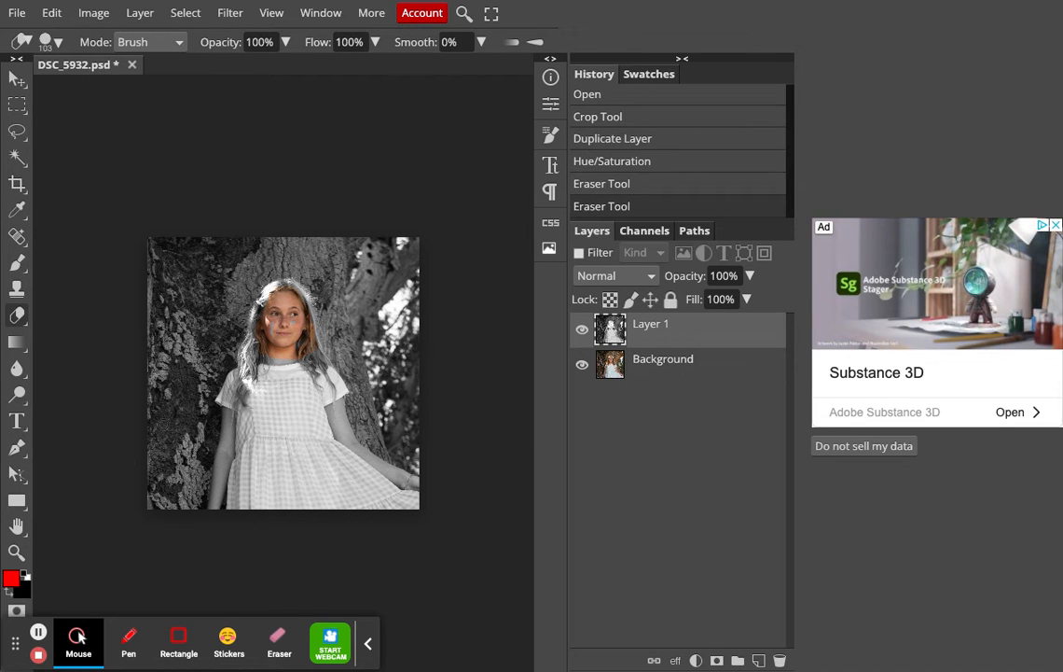
pyautogui.click(16, 552)
pyautogui.click(273, 356)
pyautogui.click(272, 356)
pyautogui.click(278, 344)
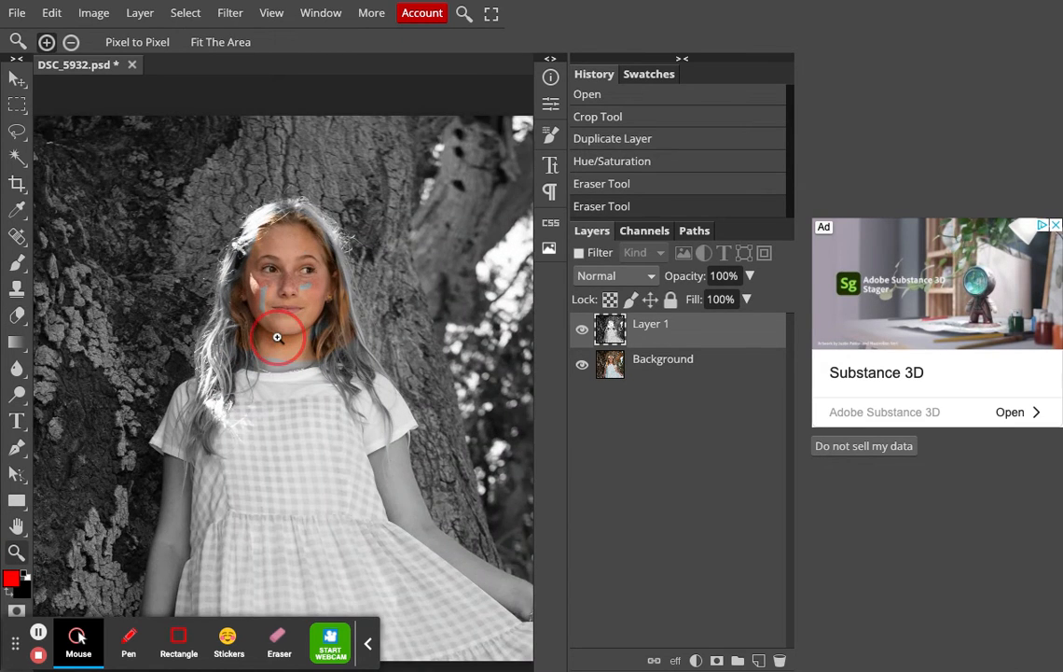
pyautogui.click(278, 339)
pyautogui.click(17, 315)
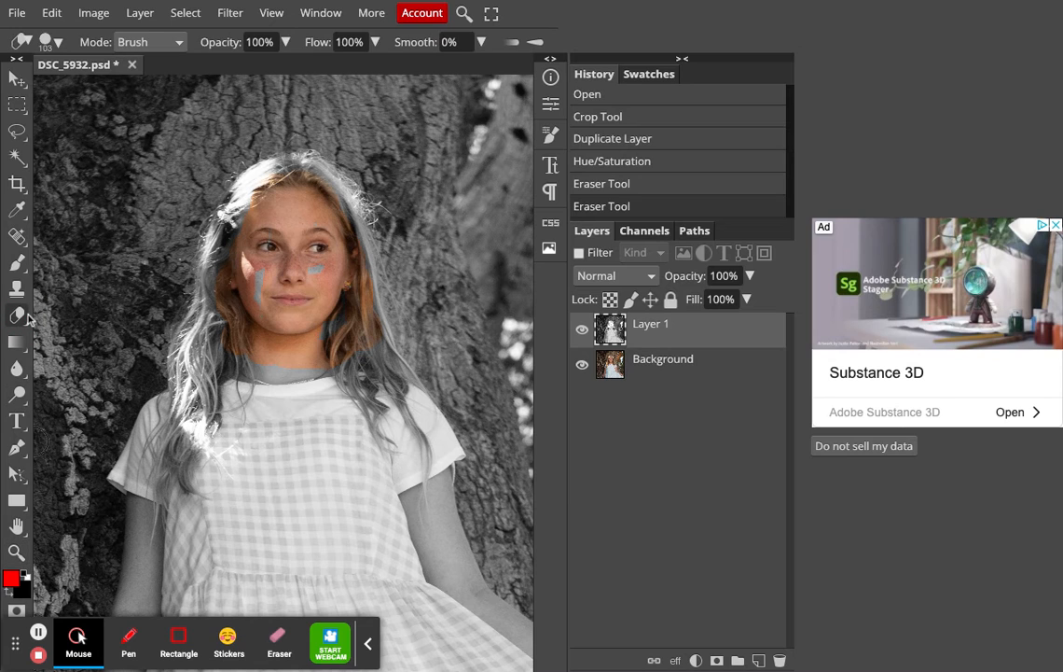
pyautogui.moveTo(237, 329)
pyautogui.mouseDown()
pyautogui.moveTo(266, 377)
pyautogui.moveTo(308, 369)
pyautogui.moveTo(354, 323)
pyautogui.moveTo(362, 357)
pyautogui.moveTo(356, 221)
pyautogui.moveTo(325, 167)
pyautogui.moveTo(270, 177)
pyautogui.moveTo(248, 201)
pyautogui.moveTo(220, 280)
pyautogui.moveTo(224, 329)
pyautogui.moveTo(264, 278)
pyautogui.moveTo(271, 289)
pyautogui.moveTo(310, 282)
pyautogui.moveTo(243, 297)
pyautogui.moveTo(228, 228)
pyautogui.moveTo(217, 319)
pyautogui.moveTo(171, 436)
pyautogui.moveTo(174, 458)
pyautogui.moveTo(187, 431)
pyautogui.moveTo(168, 501)
pyautogui.moveTo(216, 358)
pyautogui.moveTo(207, 304)
pyautogui.moveTo(190, 377)
pyautogui.moveTo(215, 253)
pyautogui.moveTo(262, 192)
pyautogui.mouseUp()
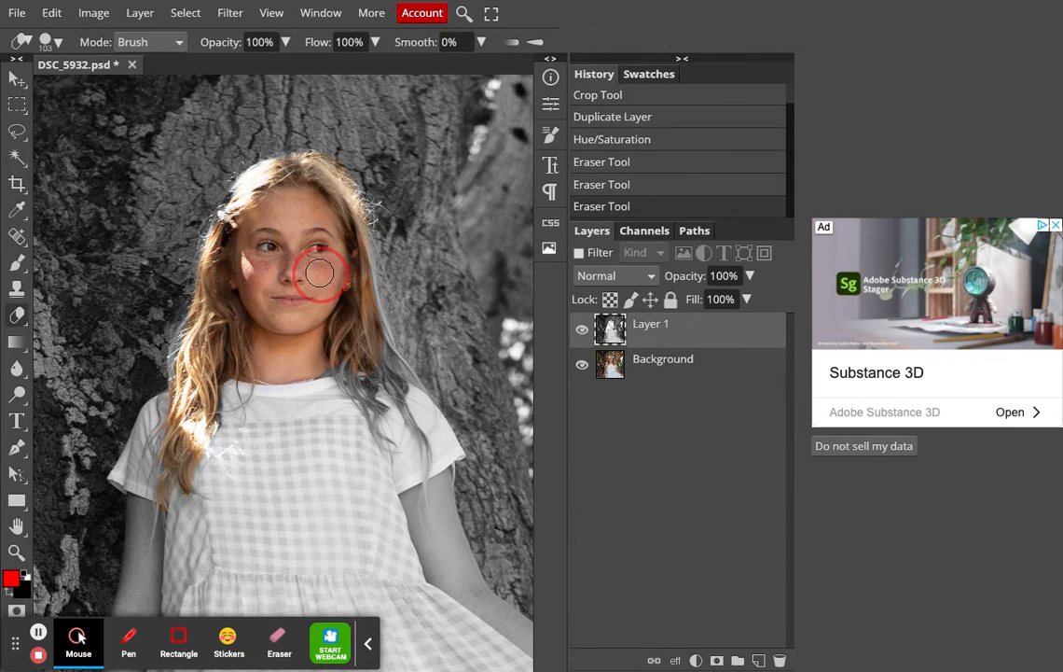
pyautogui.moveTo(371, 393)
pyautogui.mouseDown()
pyautogui.moveTo(383, 425)
pyautogui.moveTo(389, 380)
pyautogui.moveTo(367, 287)
pyautogui.moveTo(372, 242)
pyautogui.mouseUp()
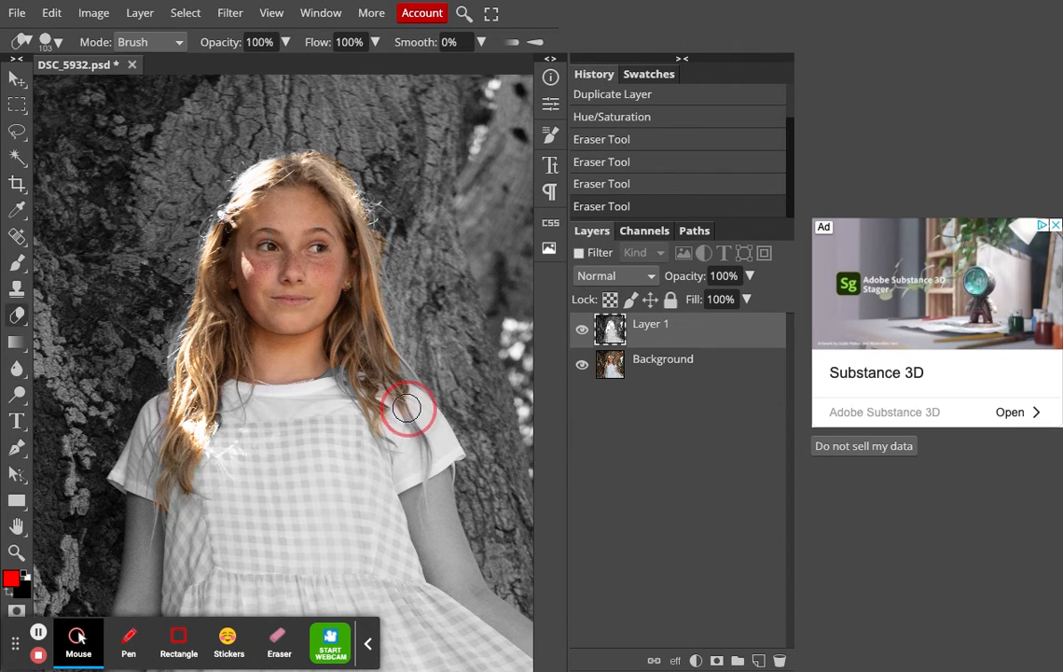
# Erase Layer 1 over both of the girl's arms and her hand to bring back the skin colour.
pyautogui.moveTo(432, 514); pyautogui.dragTo(420, 504)
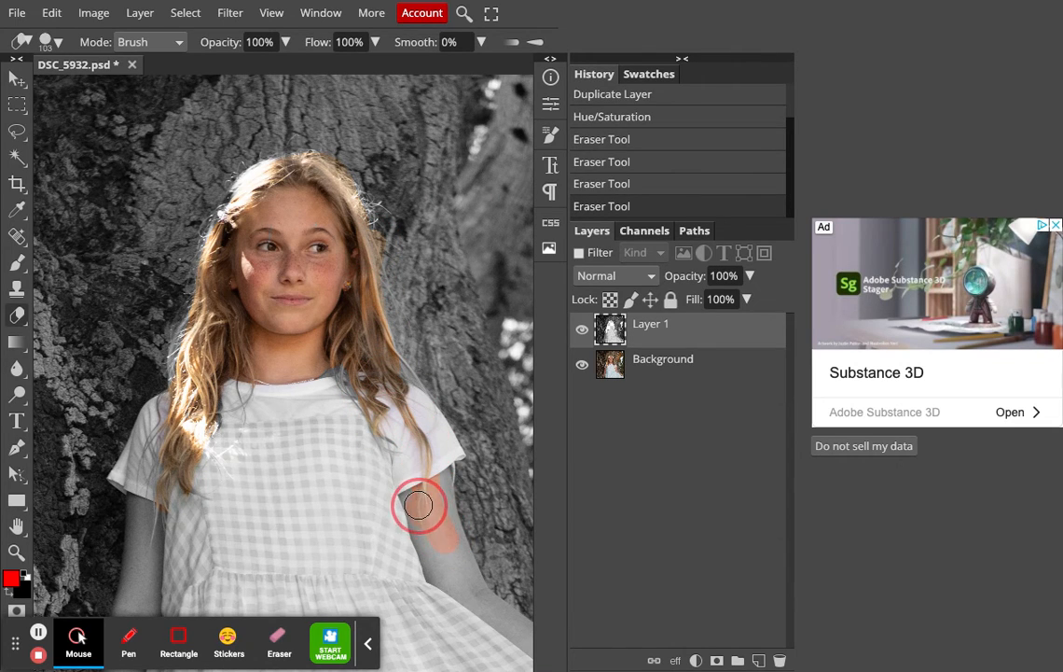
pyautogui.click(17, 551)
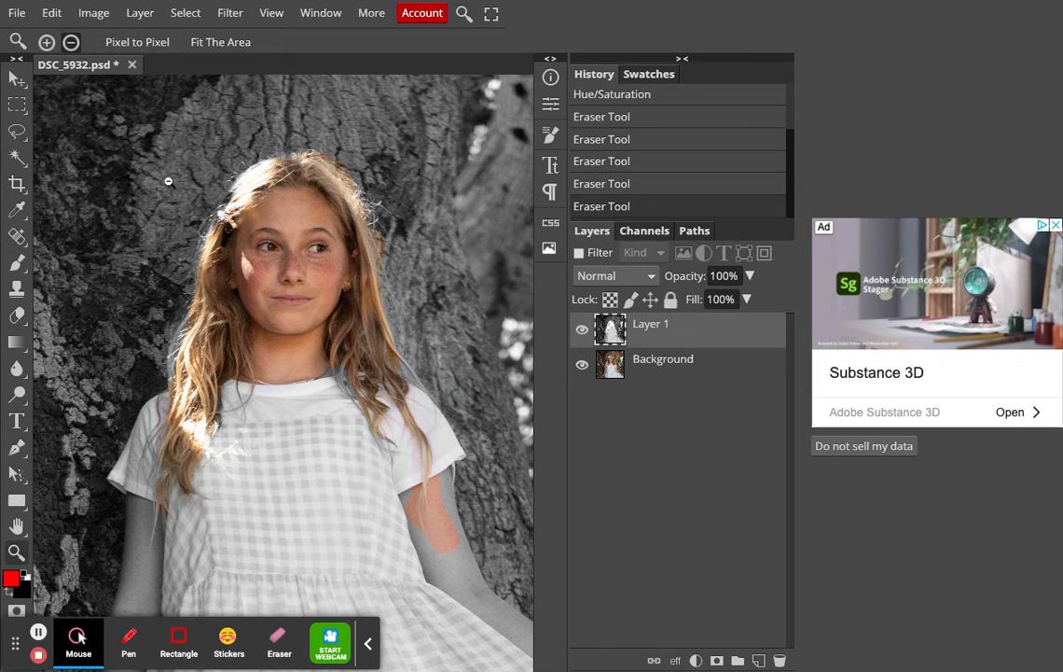
pyautogui.click(17, 79)
pyautogui.scroll(-3, 337, 247)
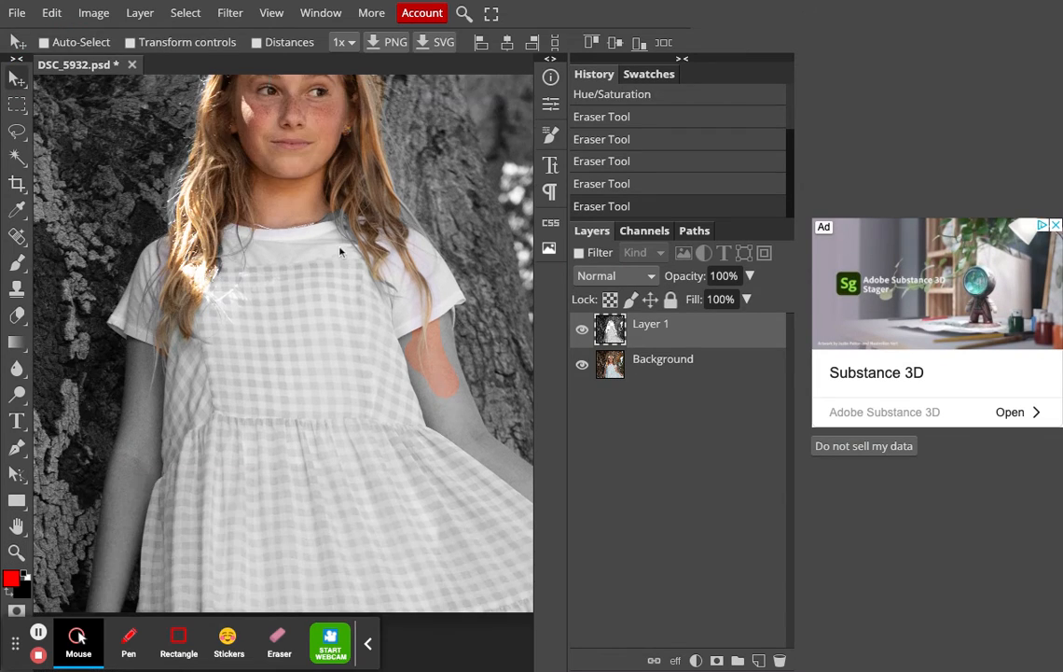
pyautogui.scroll(-1, 510, 321)
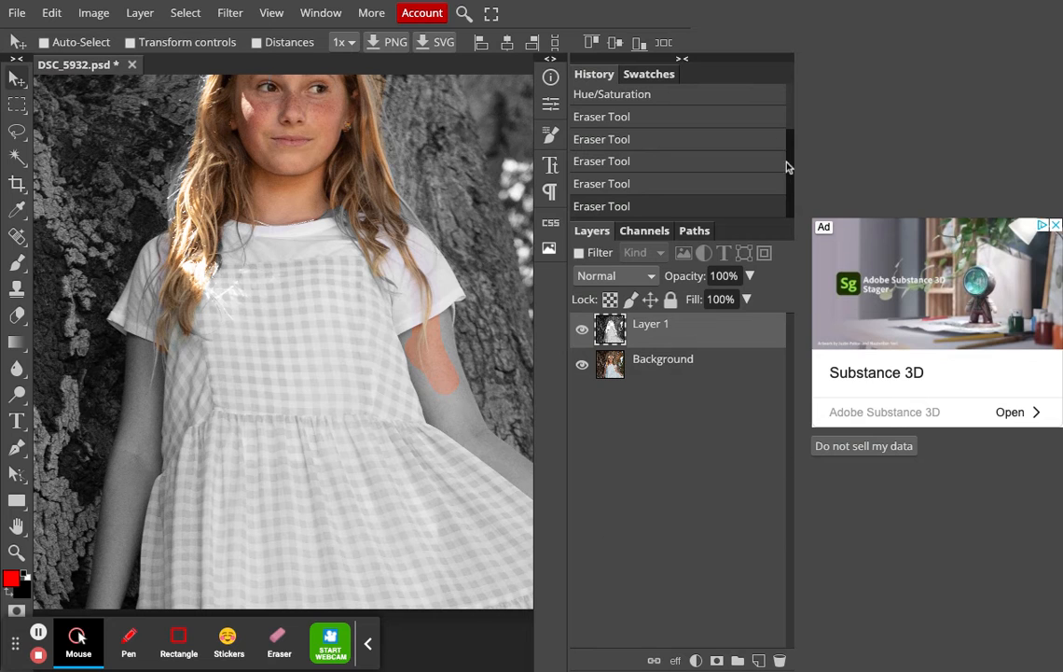
pyautogui.doubleClick(919, 4)
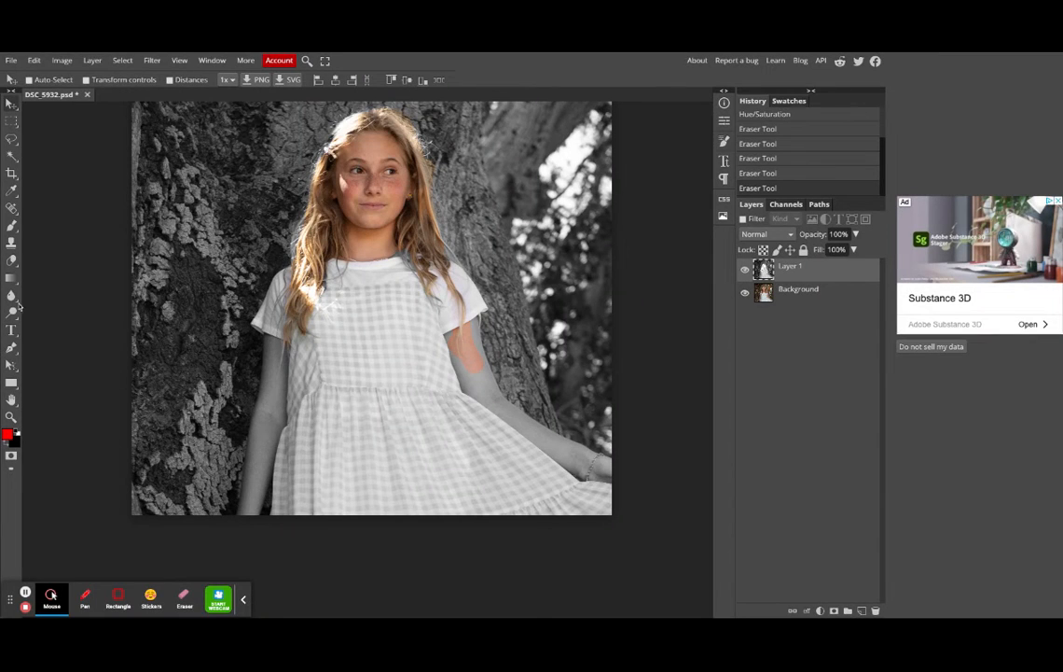
pyautogui.click(13, 260)
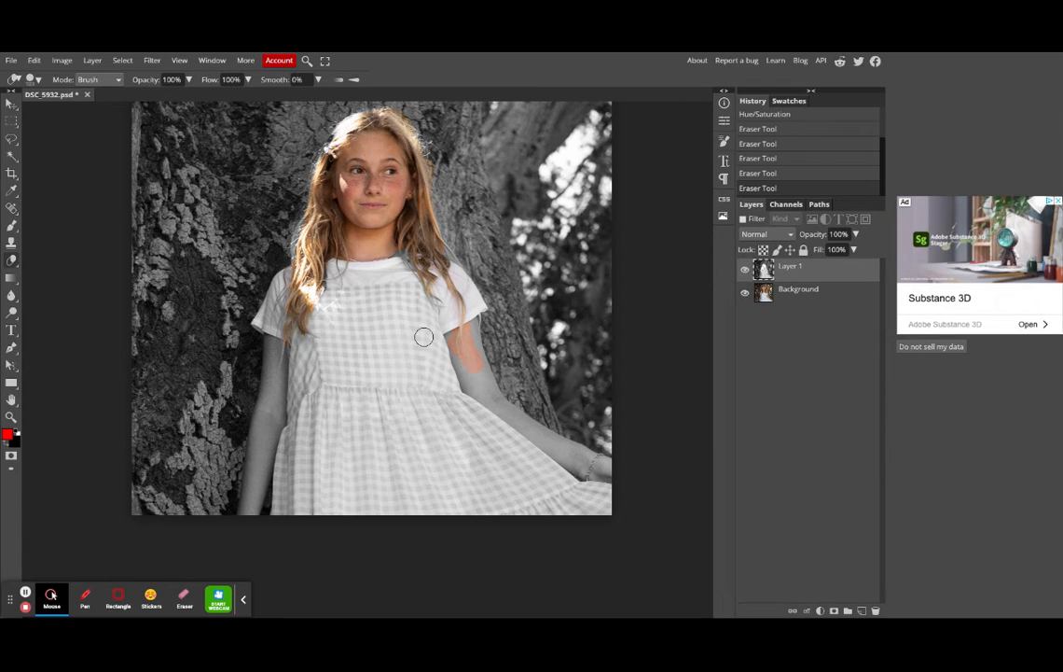
pyautogui.moveTo(458, 335)
pyautogui.mouseDown()
pyautogui.moveTo(483, 381)
pyautogui.moveTo(602, 464)
pyautogui.moveTo(598, 474)
pyautogui.moveTo(510, 423)
pyautogui.moveTo(472, 384)
pyautogui.moveTo(454, 335)
pyautogui.moveTo(483, 325)
pyautogui.moveTo(504, 398)
pyautogui.moveTo(447, 355)
pyautogui.mouseUp()
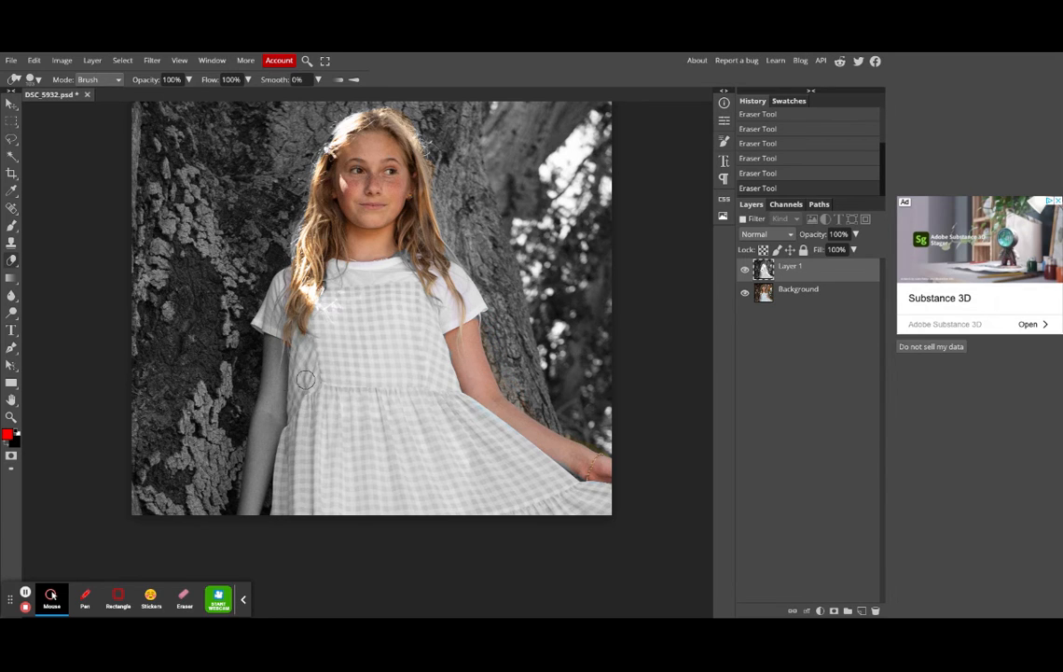
pyautogui.moveTo(275, 376)
pyautogui.mouseDown()
pyautogui.moveTo(273, 343)
pyautogui.moveTo(274, 438)
pyautogui.moveTo(266, 451)
pyautogui.moveTo(273, 375)
pyautogui.moveTo(247, 506)
pyautogui.moveTo(264, 472)
pyautogui.moveTo(258, 407)
pyautogui.moveTo(272, 365)
pyautogui.moveTo(257, 474)
pyautogui.mouseUp()
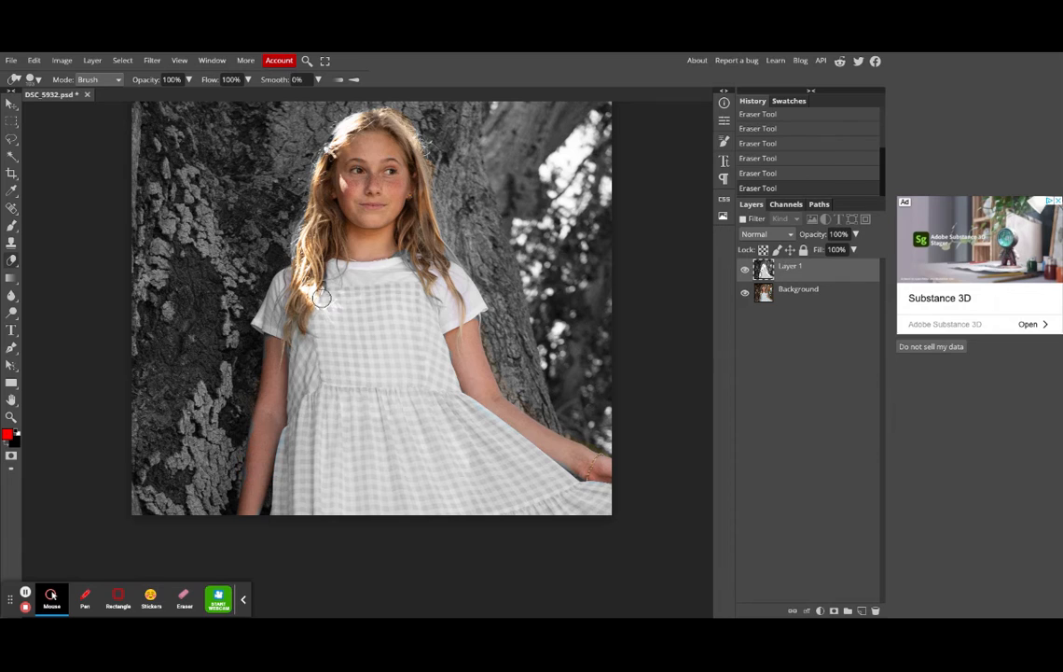
# Touch up the erased areas along the edges and ends of the girl's hair on Layer 1.
pyautogui.moveTo(311, 219); pyautogui.dragTo(295, 319)
pyautogui.moveTo(413, 254); pyautogui.dragTo(431, 277)
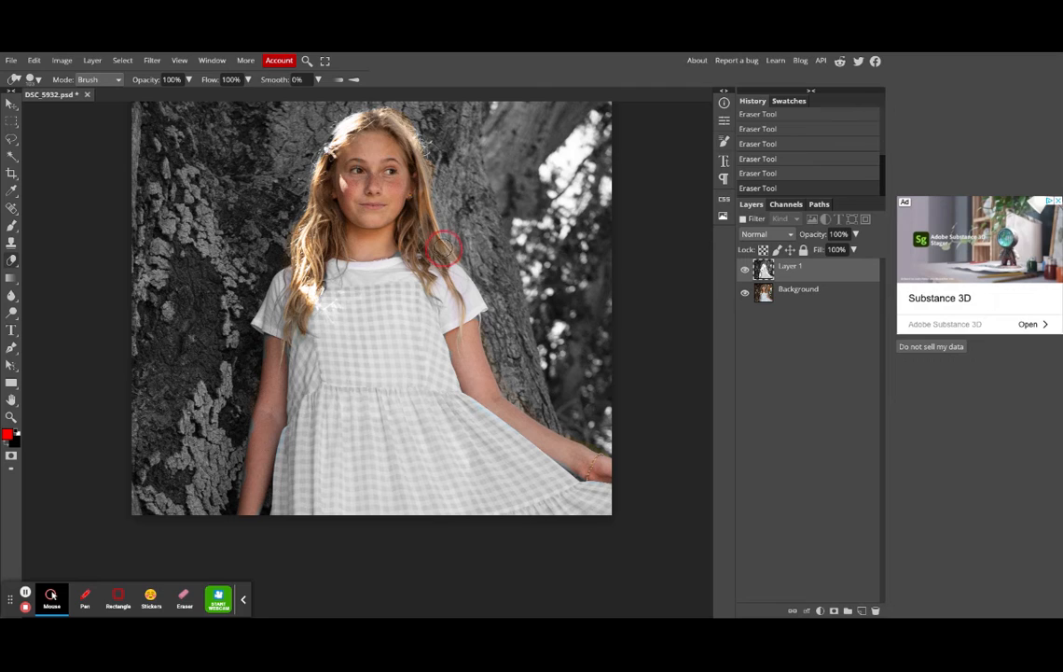
pyautogui.moveTo(416, 148); pyautogui.dragTo(405, 132)
# Lower the Background layer's saturation with Hue/Saturation to mute the skin and hair colours without removing them completely.
pyautogui.click(817, 294)
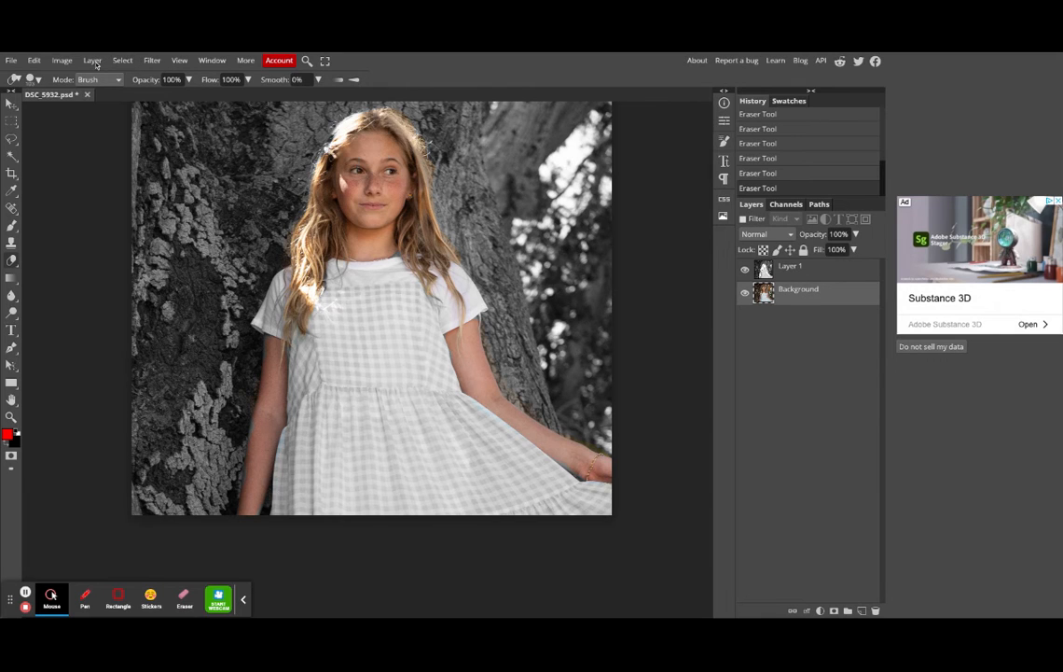
pyautogui.click(62, 60)
pyautogui.moveTo(94, 77)
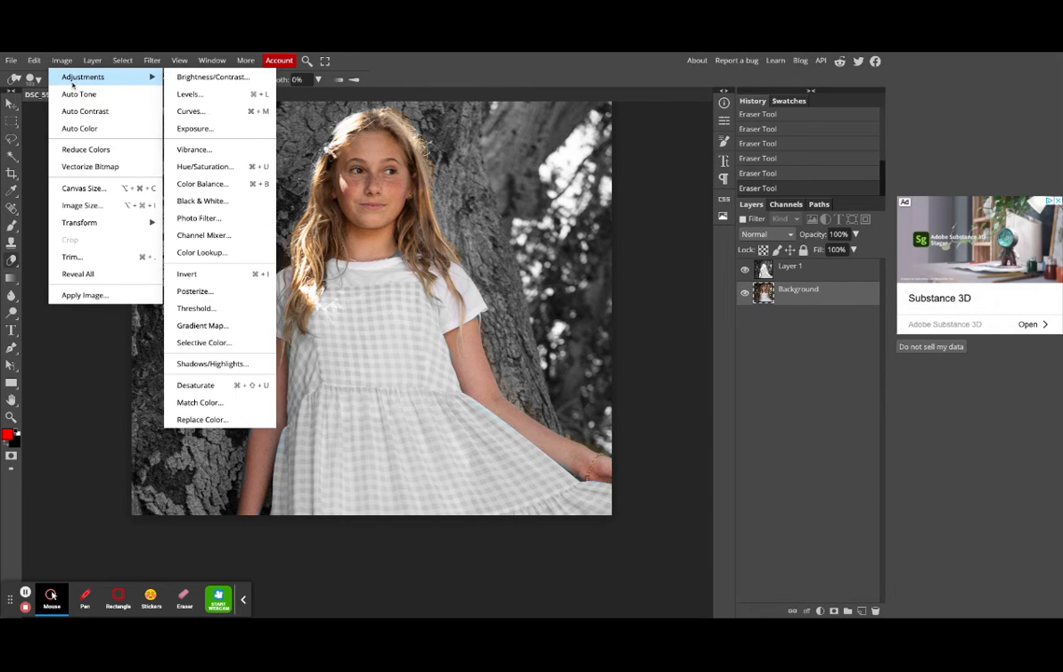
pyautogui.click(212, 166)
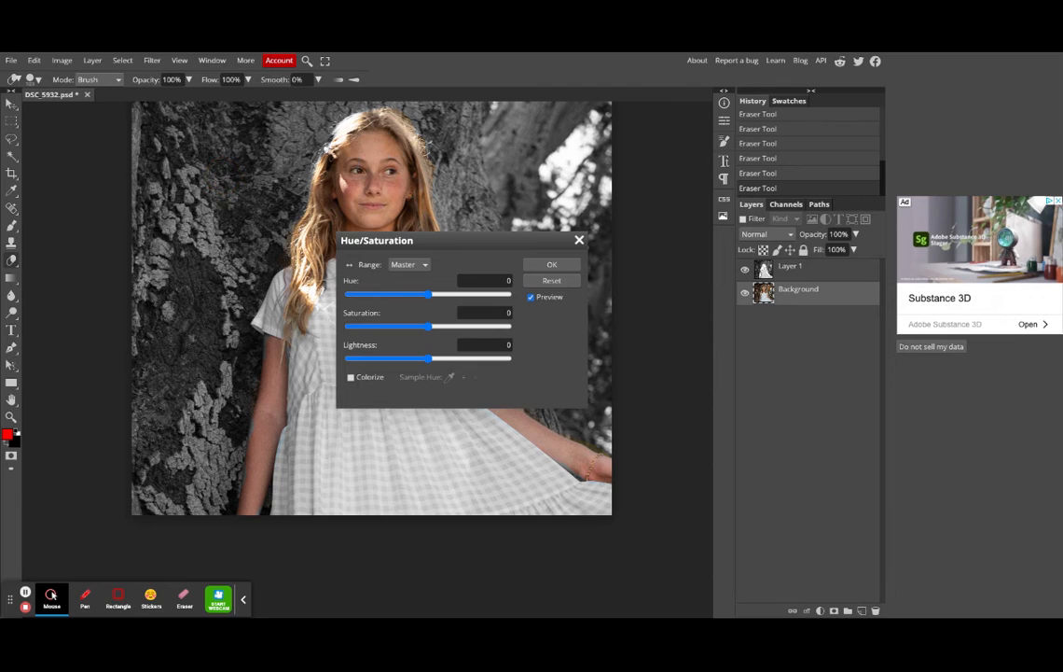
pyautogui.moveTo(428, 326); pyautogui.dragTo(417, 326)
pyautogui.moveTo(418, 240); pyautogui.dragTo(597, 274)
pyautogui.click(564, 362)
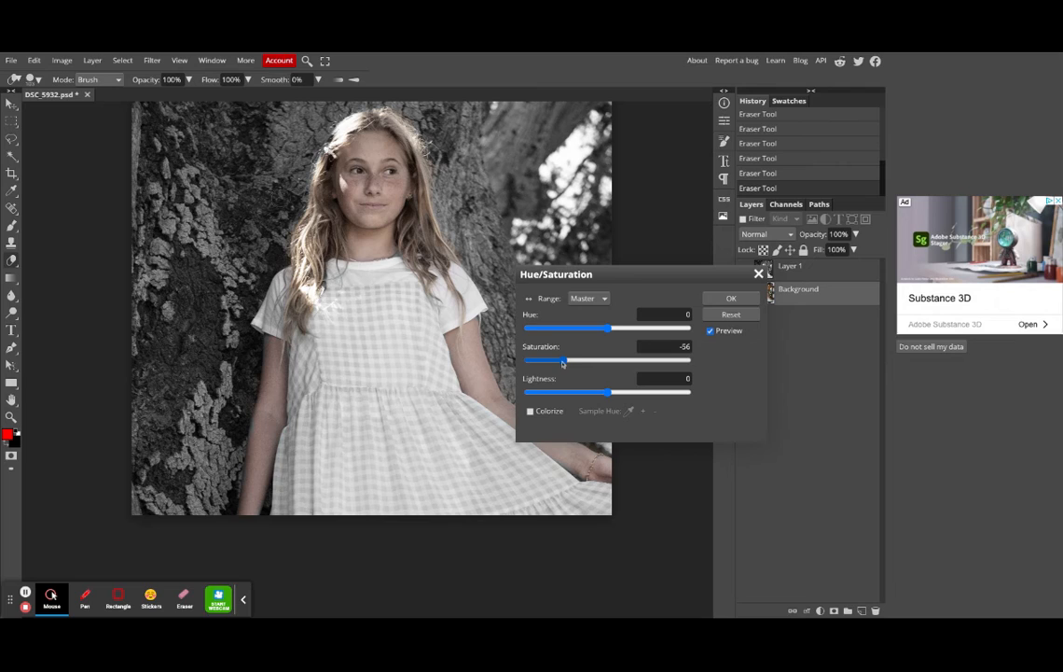
pyautogui.moveTo(499, 364); pyautogui.dragTo(488, 359)
pyautogui.click(555, 362)
pyautogui.click(730, 299)
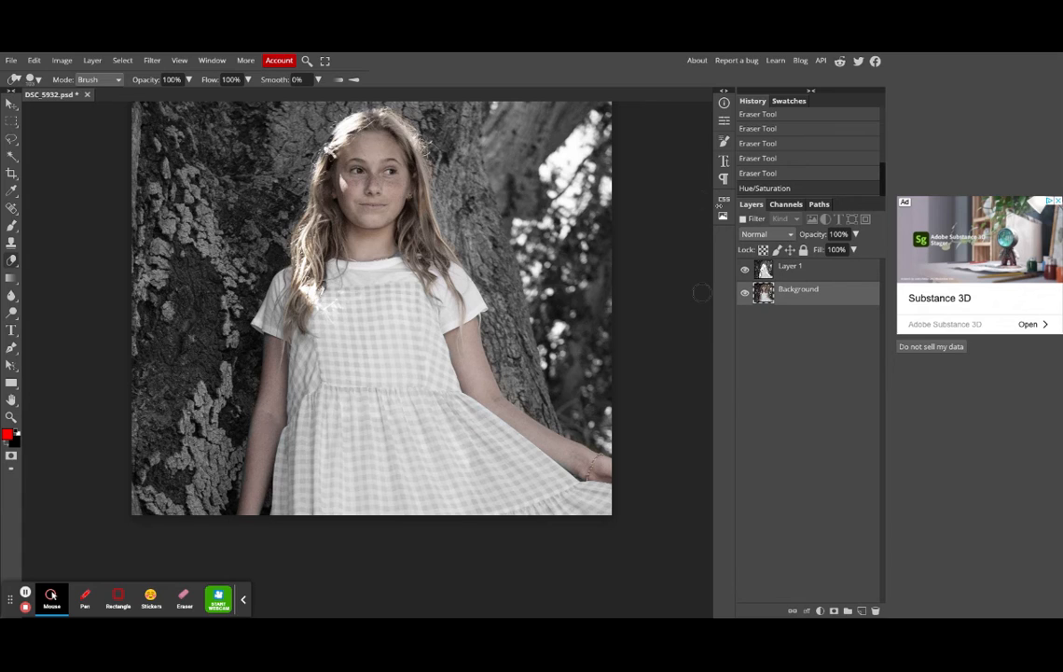
# Flatten the image into a single layer and unlock the Background layer.
pyautogui.click(92, 60)
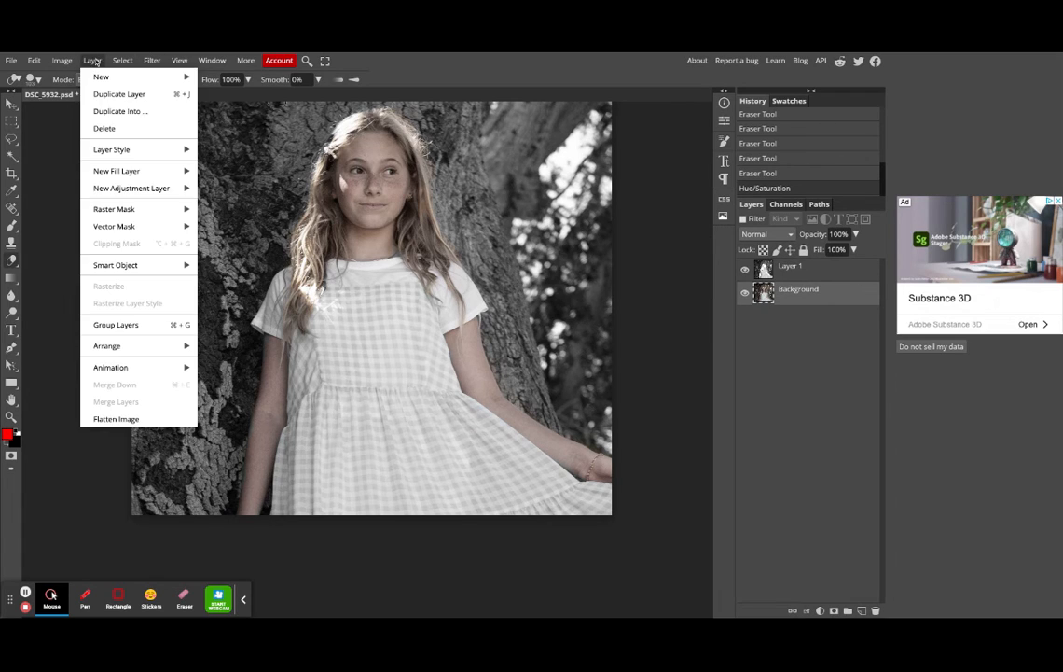
pyautogui.click(113, 418)
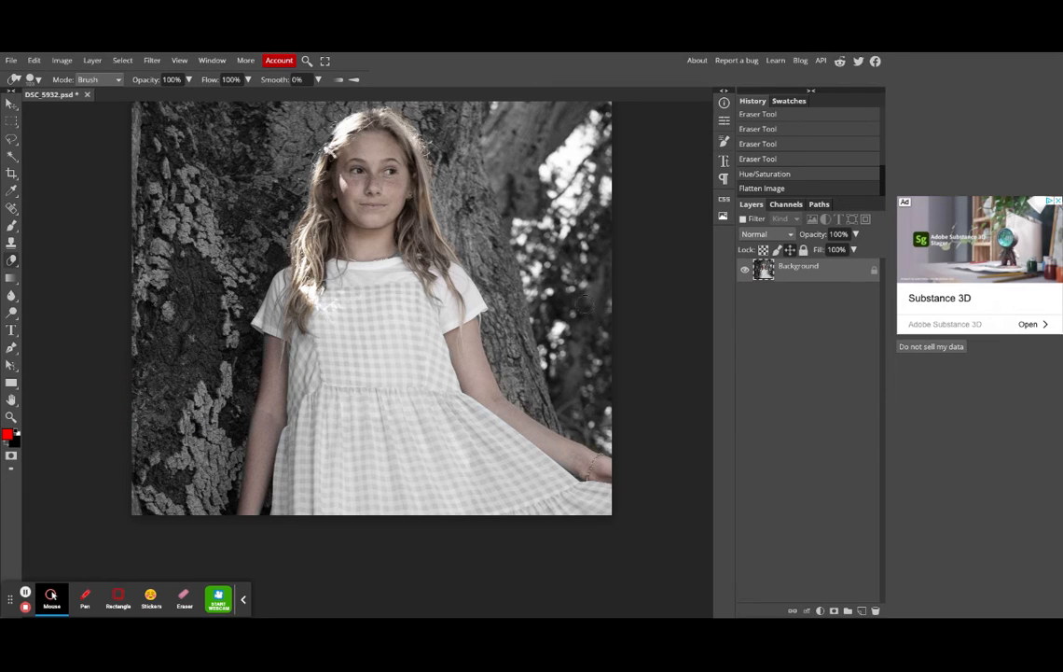
pyautogui.click(875, 271)
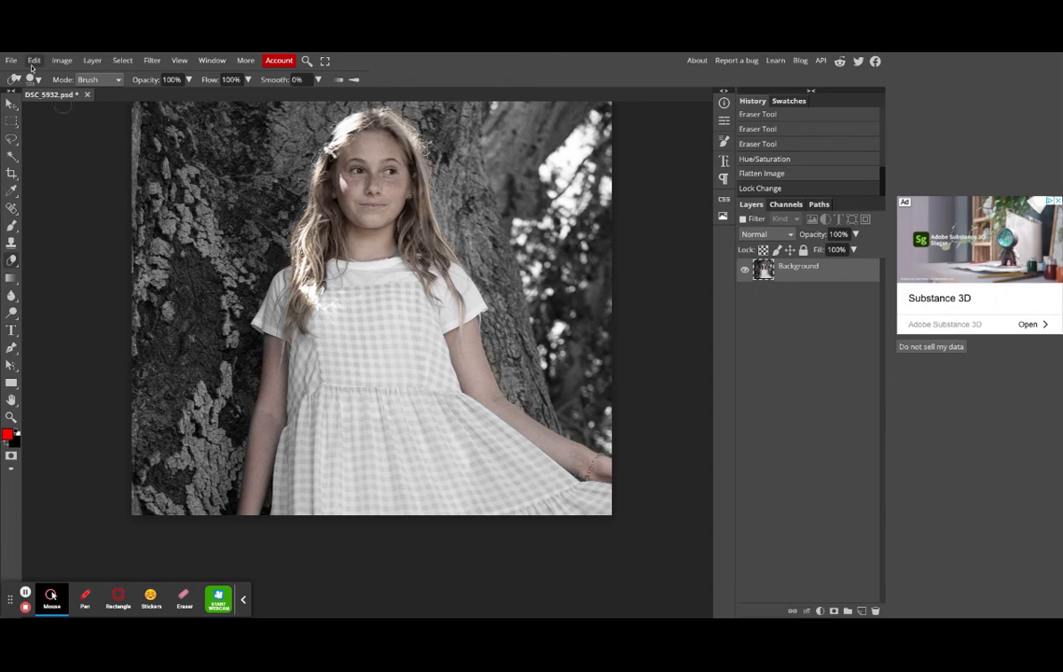
# Scale the Background layer with Free Transform to 96.04% width and 96.85% height, centred with a thin transparent border around it.
pyautogui.click(34, 60)
pyautogui.click(77, 319)
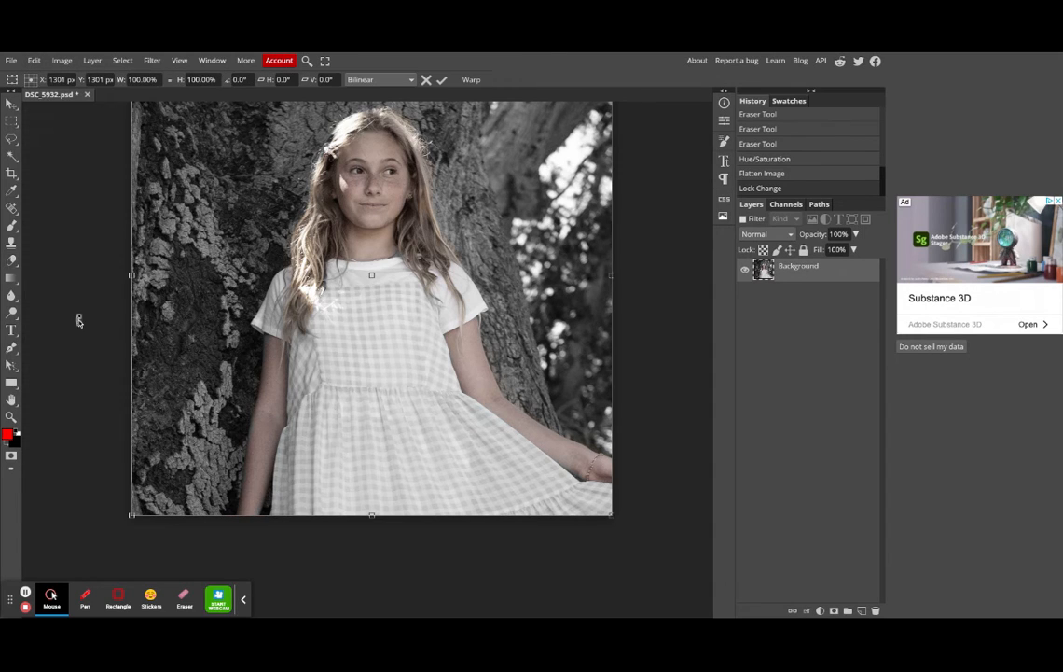
pyautogui.moveTo(611, 514); pyautogui.dragTo(593, 500)
pyautogui.moveTo(521, 398); pyautogui.dragTo(531, 405)
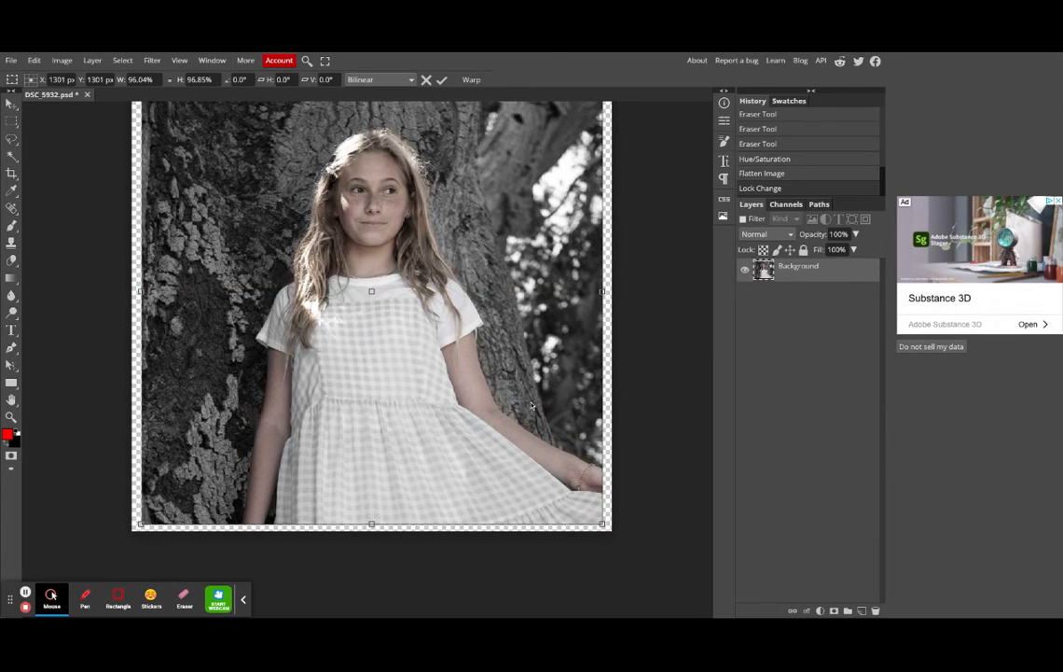
pyautogui.scroll(3, 527, 399)
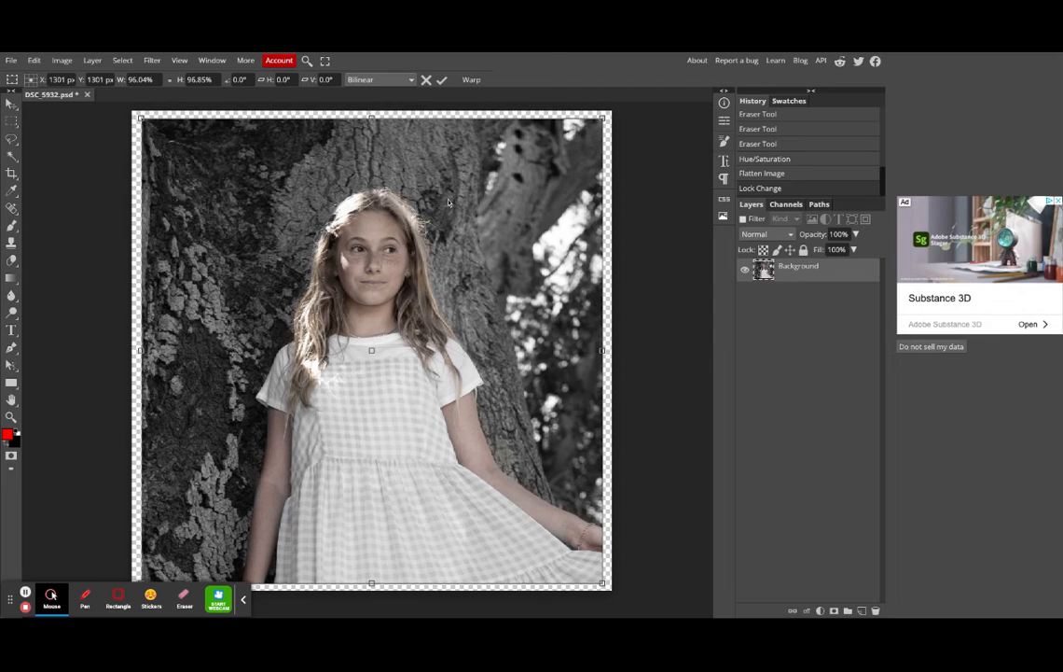
pyautogui.click(443, 82)
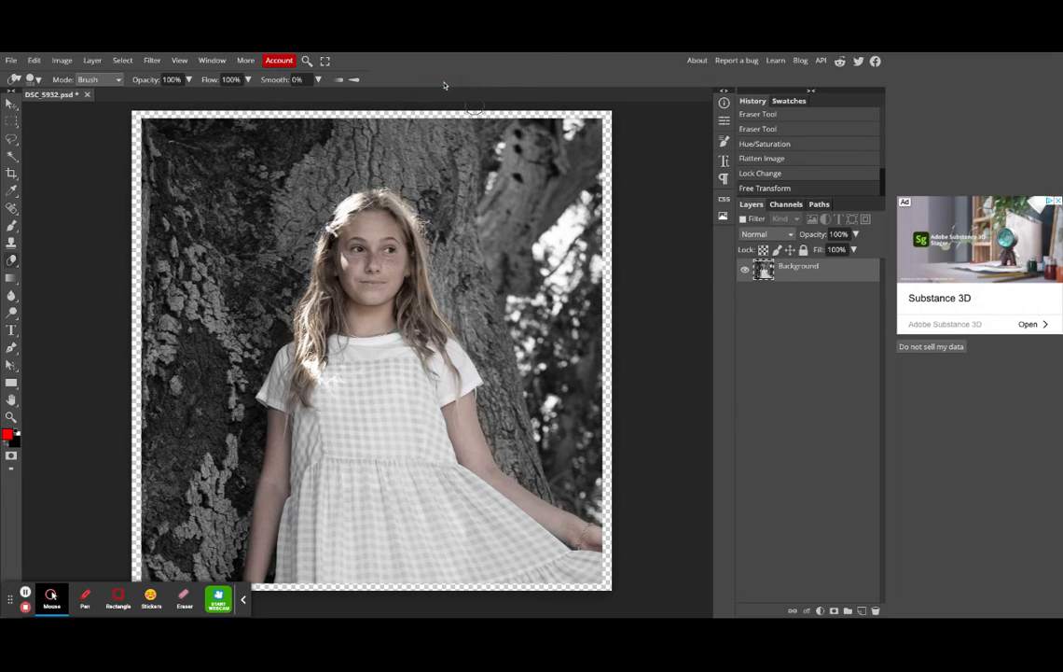
# Add a Stroke layer style to the Background layer to outline the photo inside its transparent border.
pyautogui.doubleClick(827, 270)
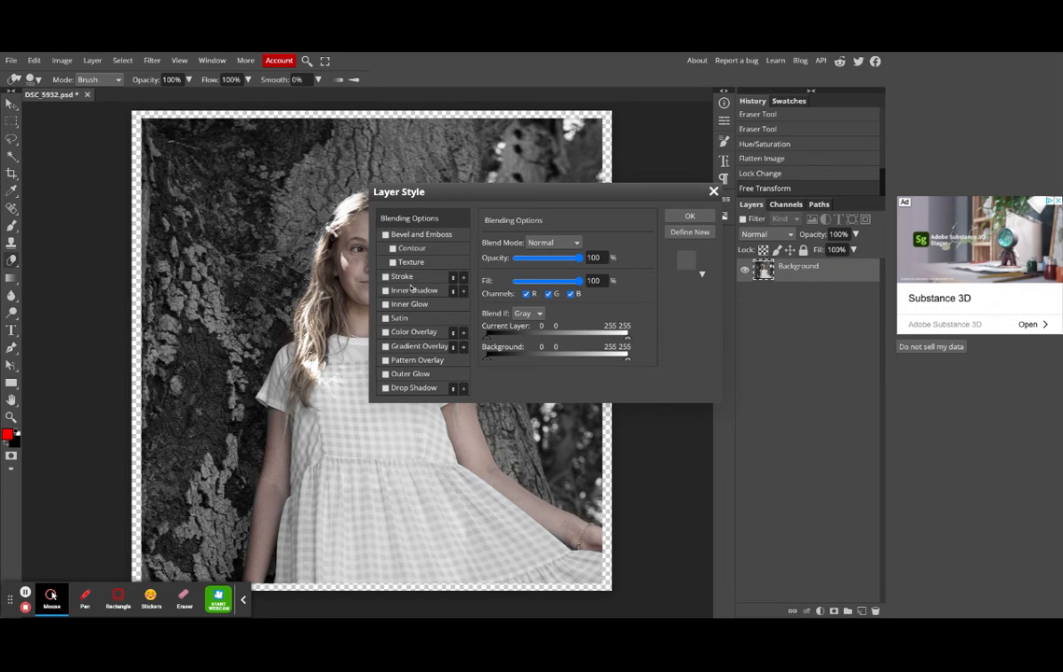
pyautogui.moveTo(445, 198); pyautogui.dragTo(623, 238)
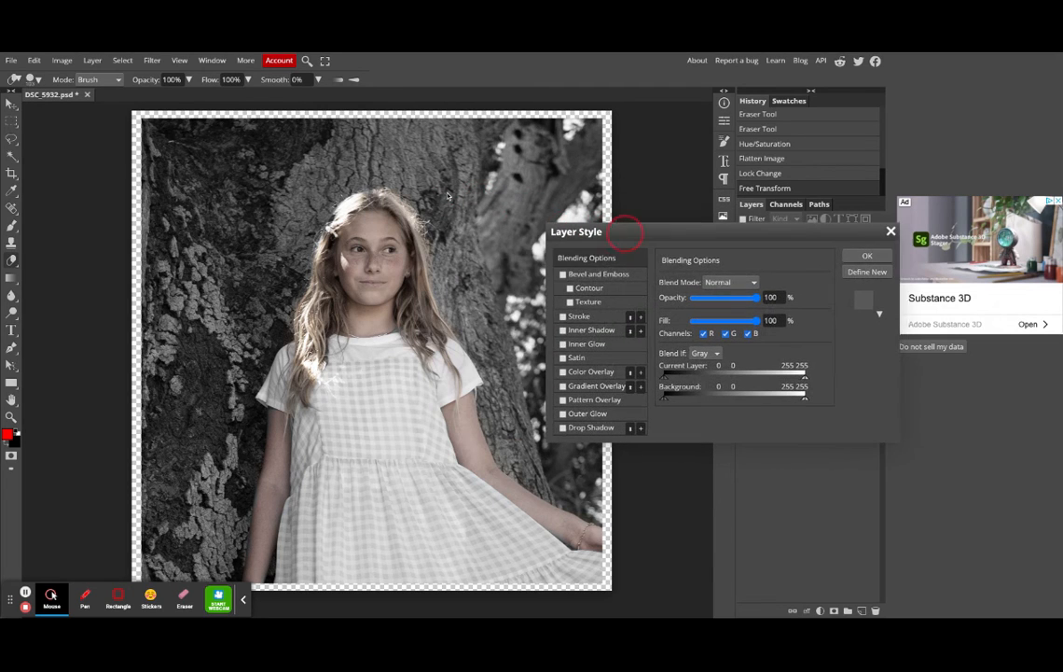
pyautogui.click(564, 316)
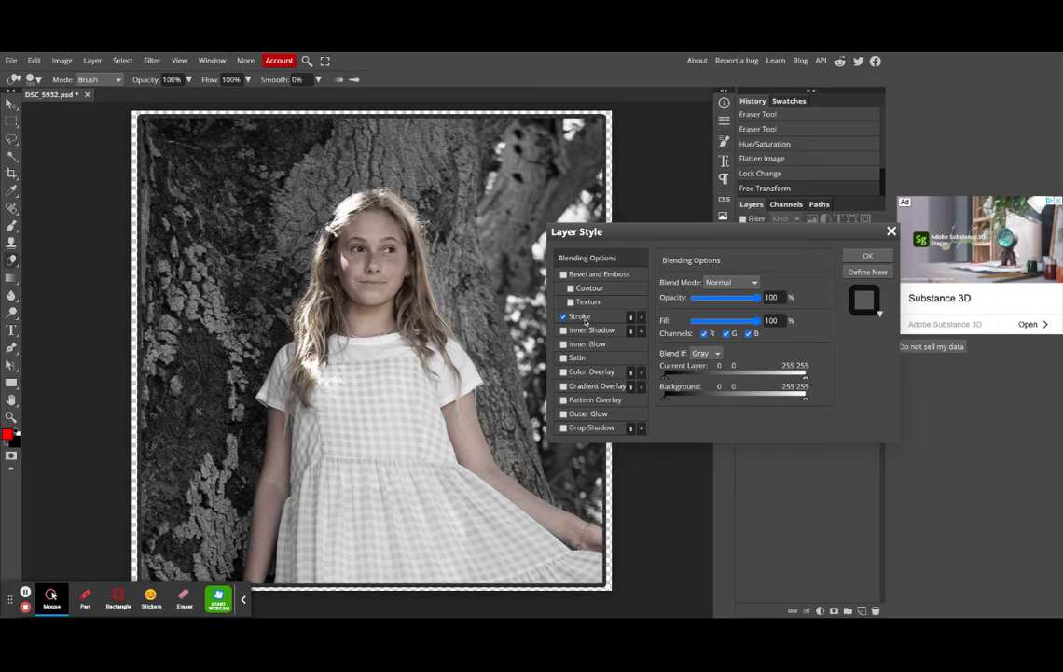
pyautogui.click(745, 298)
pyautogui.click(743, 300)
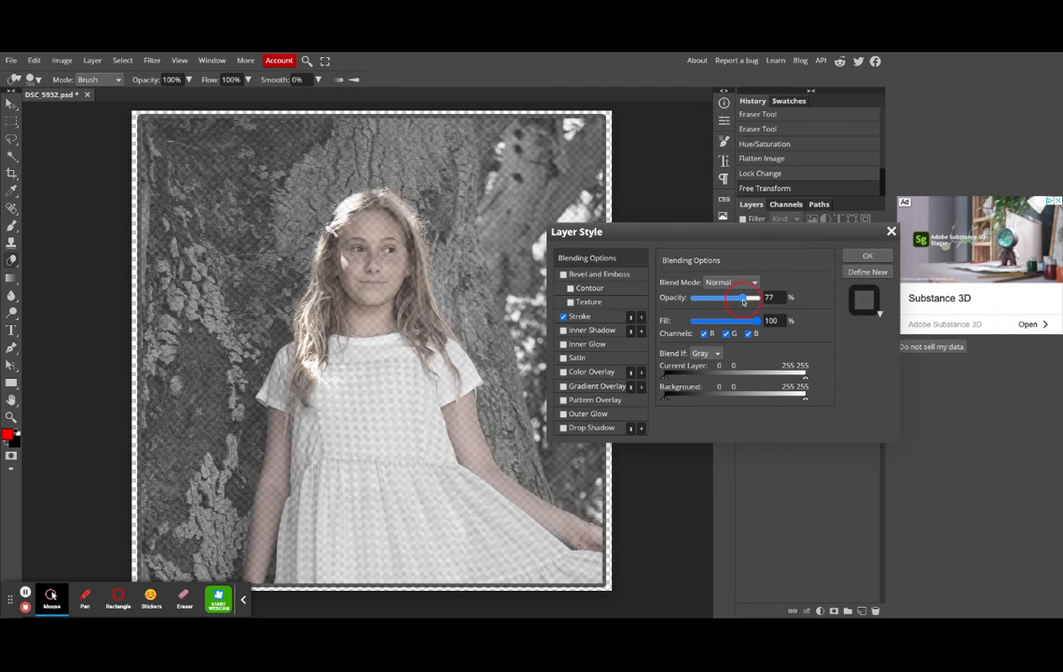
# Set the black outside stroke to 61% opacity and 19 px size, and apply the layer style.
pyautogui.click(579, 316)
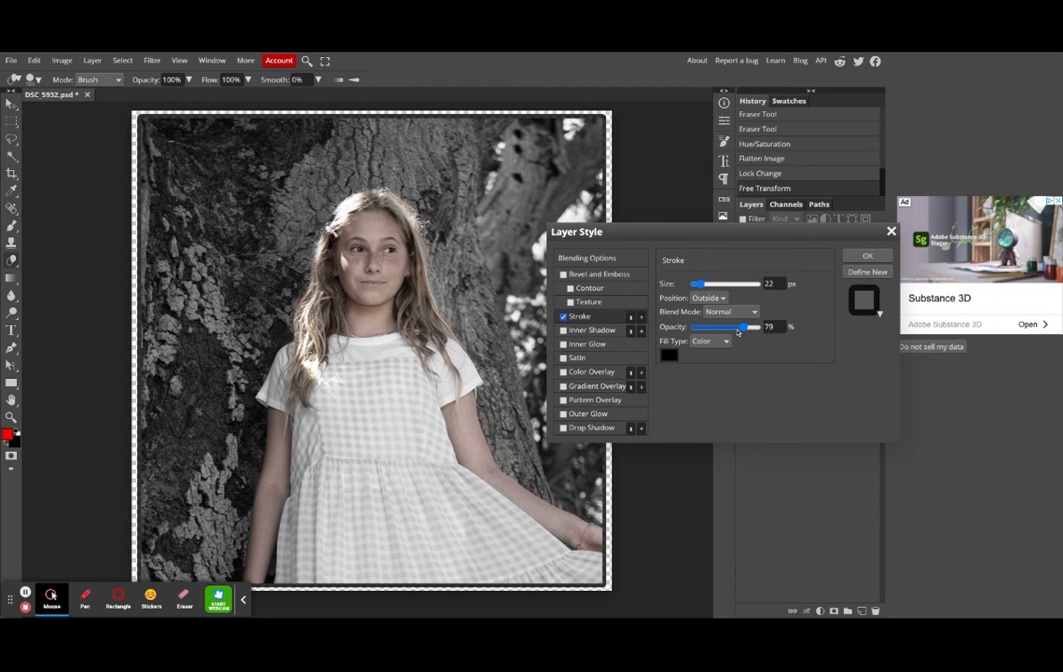
pyautogui.moveTo(737, 330); pyautogui.dragTo(729, 328)
pyautogui.click(703, 284)
pyautogui.moveTo(703, 284); pyautogui.dragTo(698, 286)
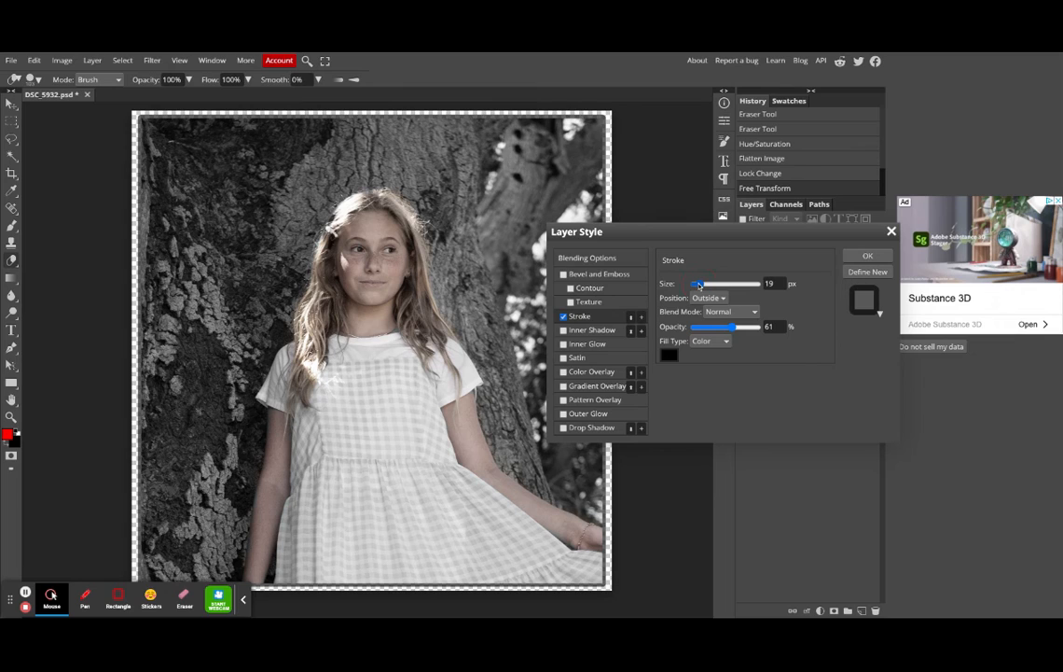
pyautogui.click(863, 257)
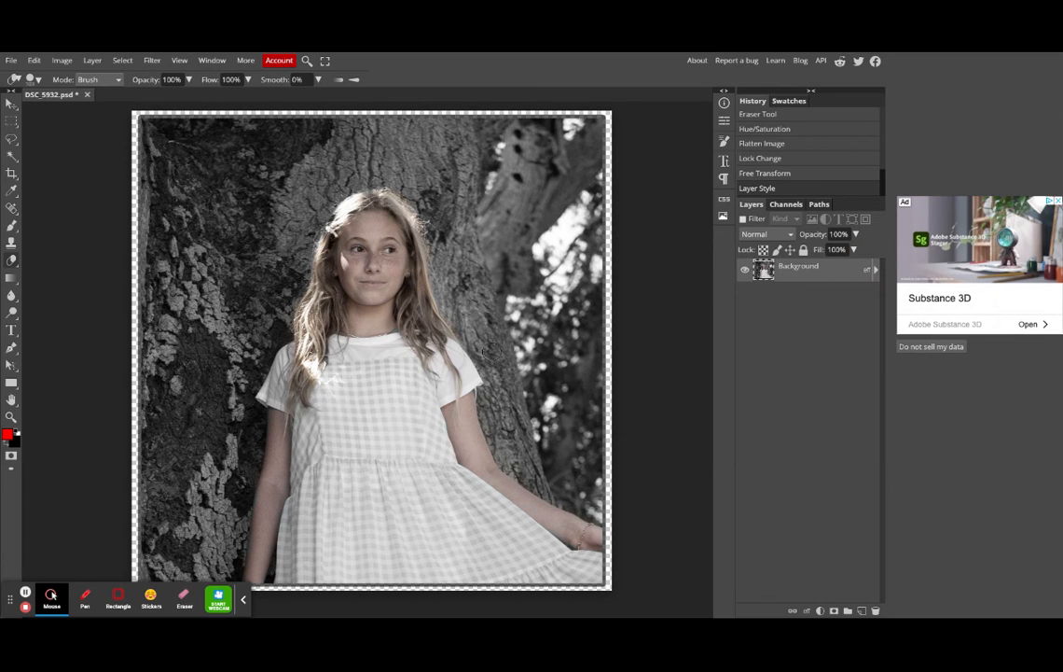
# Export the finished portrait as a 2602 × 2602 px JPG at 100% quality.
pyautogui.click(12, 60)
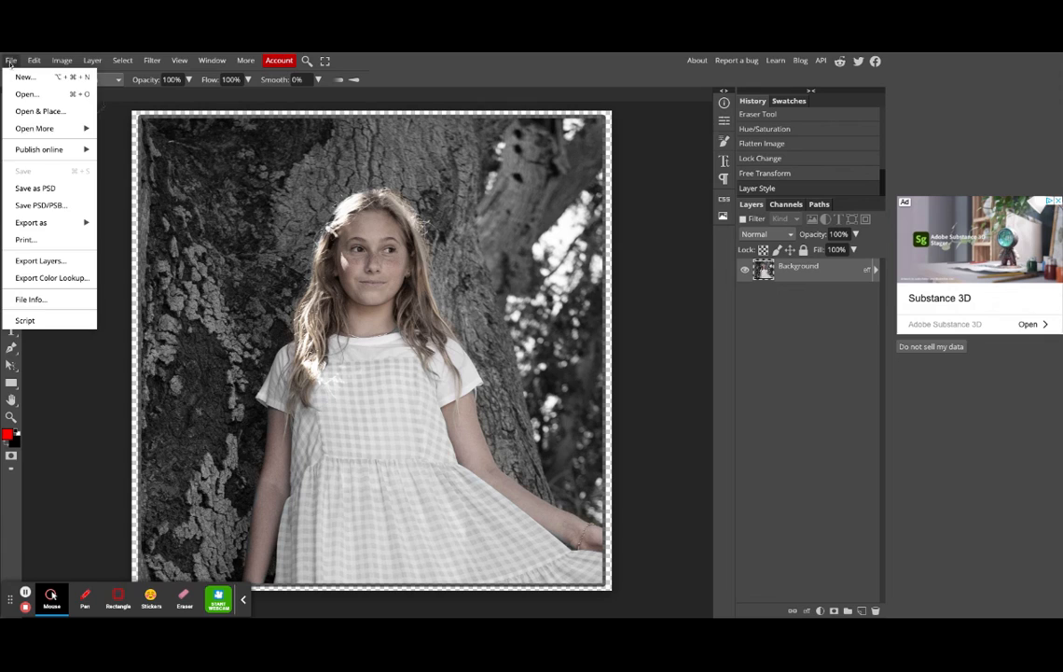
pyautogui.moveTo(37, 222)
pyautogui.click(134, 241)
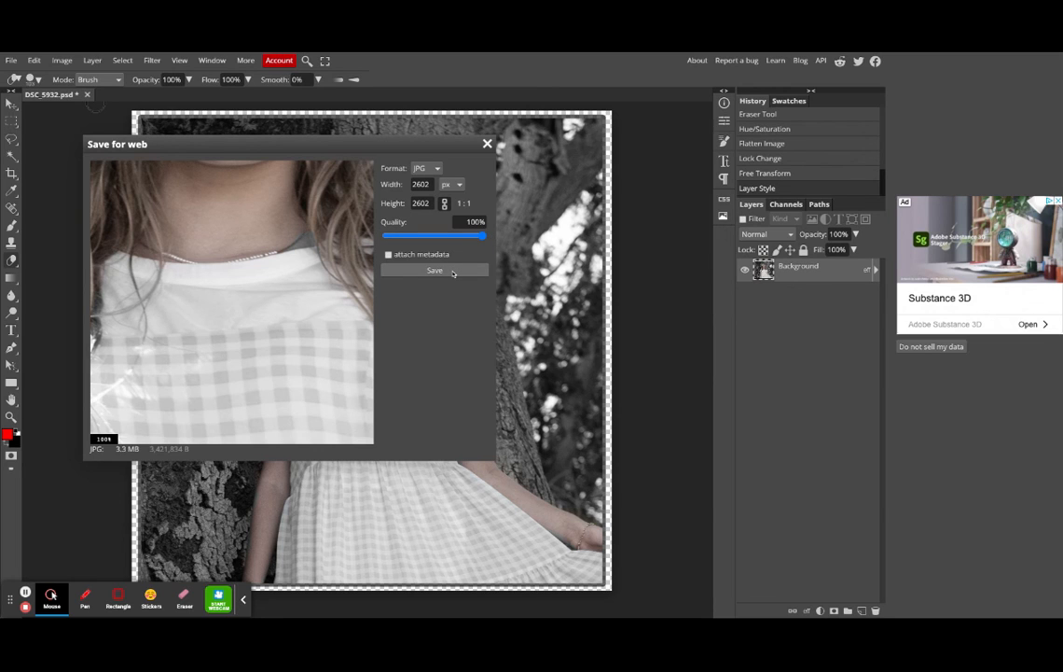
pyautogui.click(453, 273)
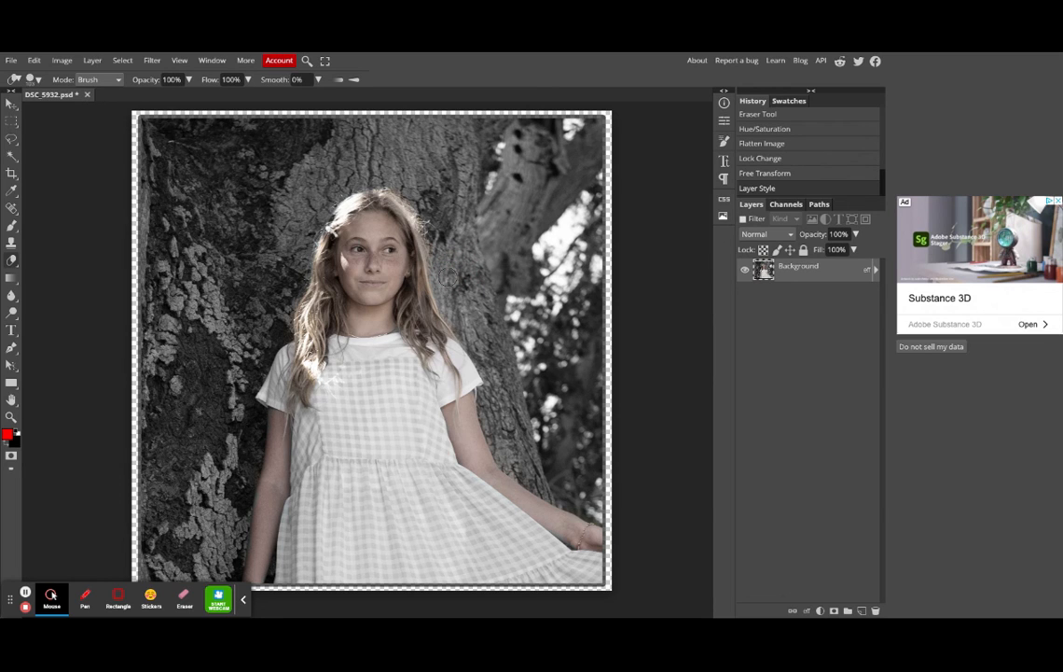